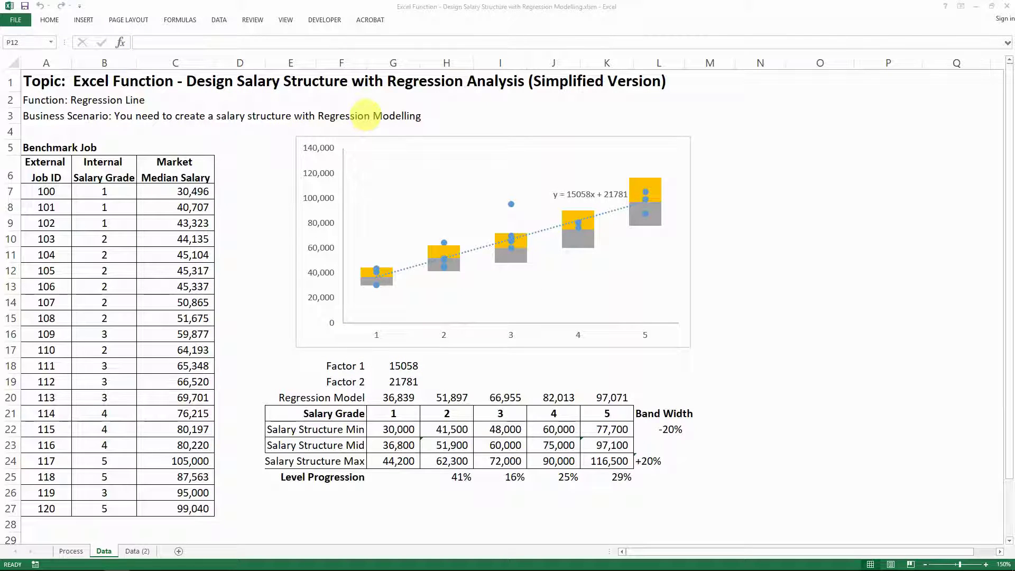
# - Check the Design Salary Structure regression tutorial on YouTube, then return to the Excel workbook
pyautogui.hotkey('alt', 'Tab')
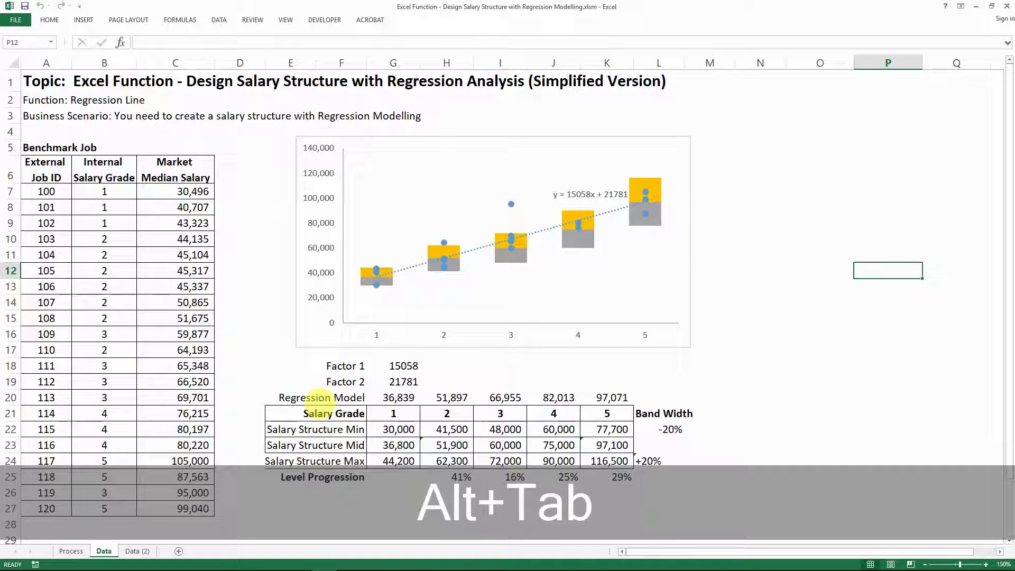
pyautogui.hotkey('alt', 'Tab')
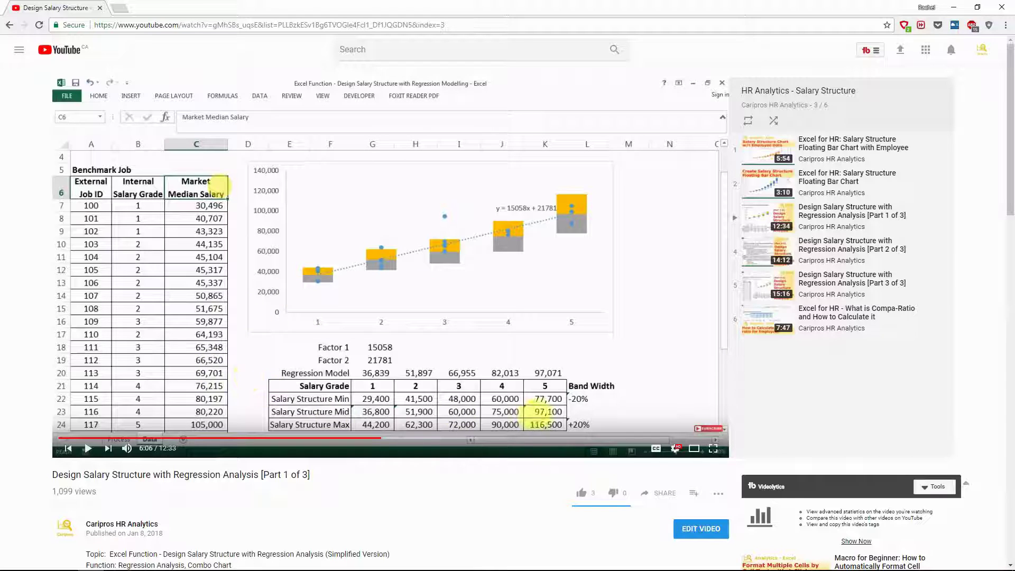
pyautogui.hotkey('alt', 'Tab')
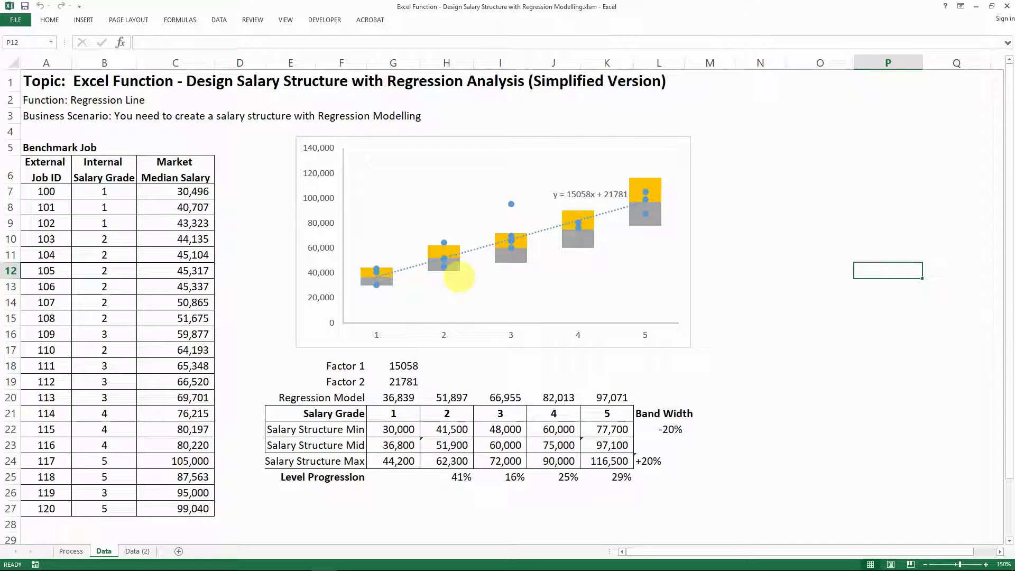
pyautogui.moveTo(452, 277)
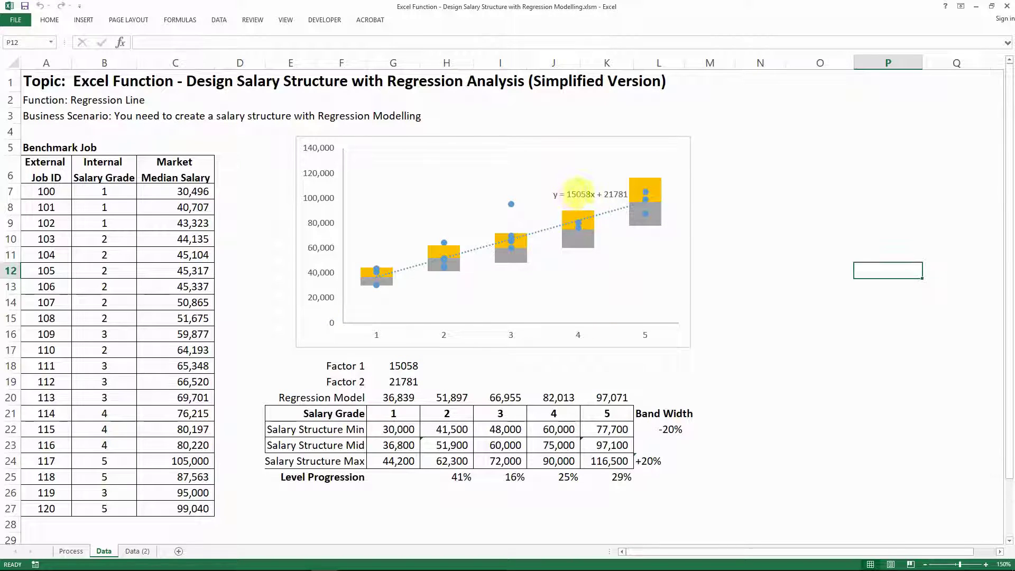
pyautogui.click(591, 194)
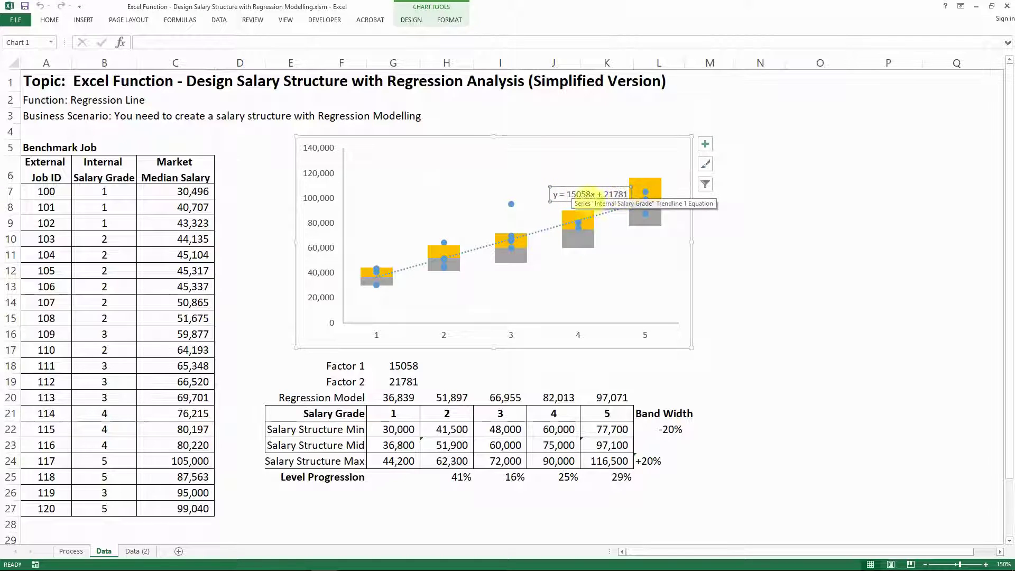
pyautogui.click(404, 385)
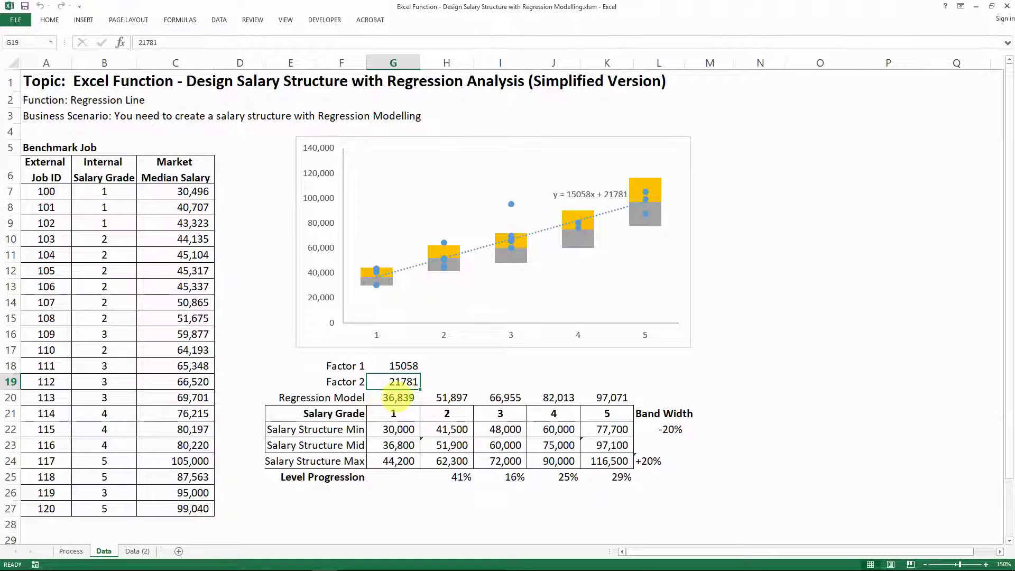
pyautogui.click(386, 399)
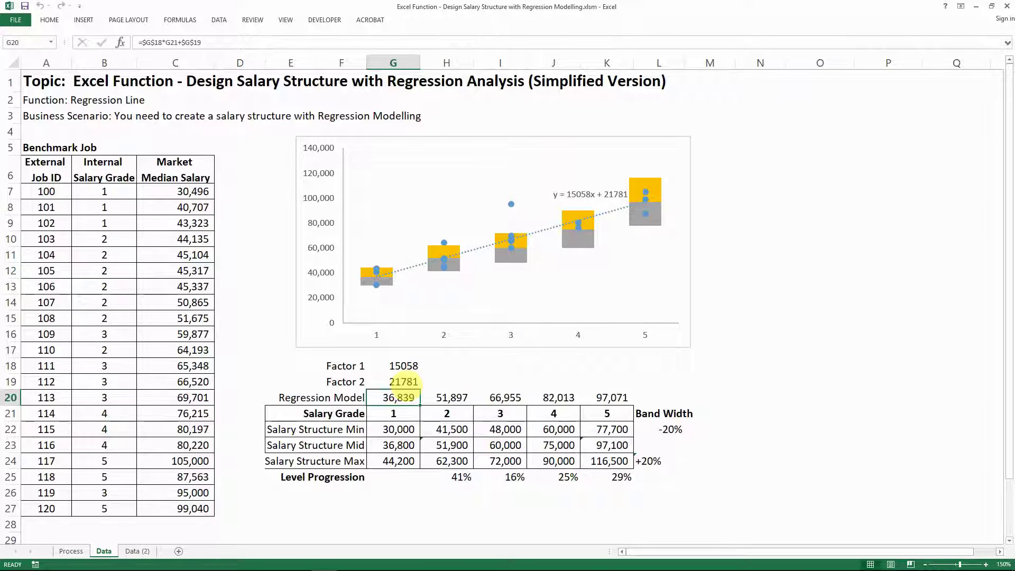
pyautogui.moveTo(634, 218)
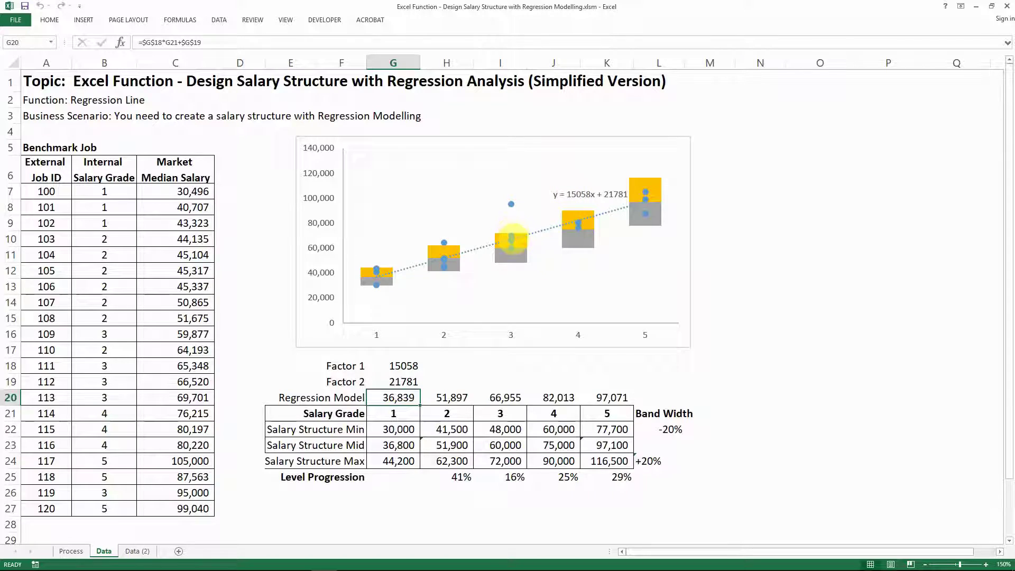
# - Inspect the formatting settings of the Internal Salary Grade series' trendline
pyautogui.click(512, 237)
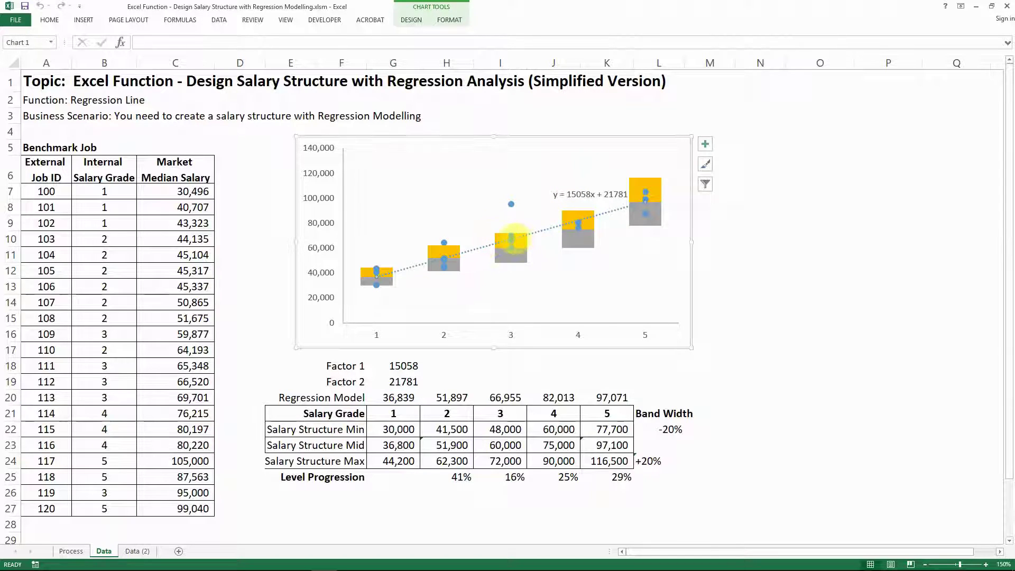
pyautogui.click(512, 244)
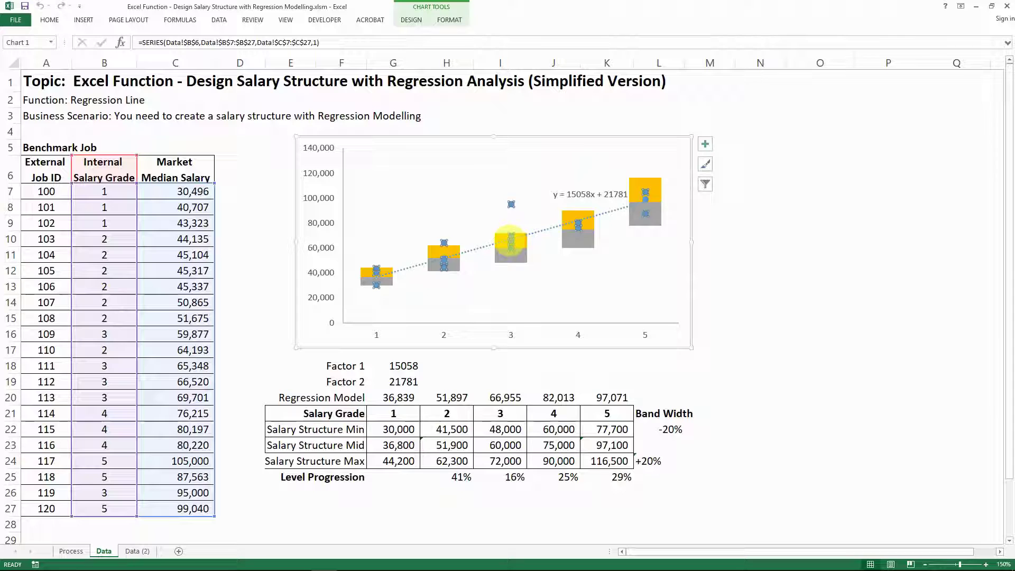
pyautogui.rightClick(511, 240)
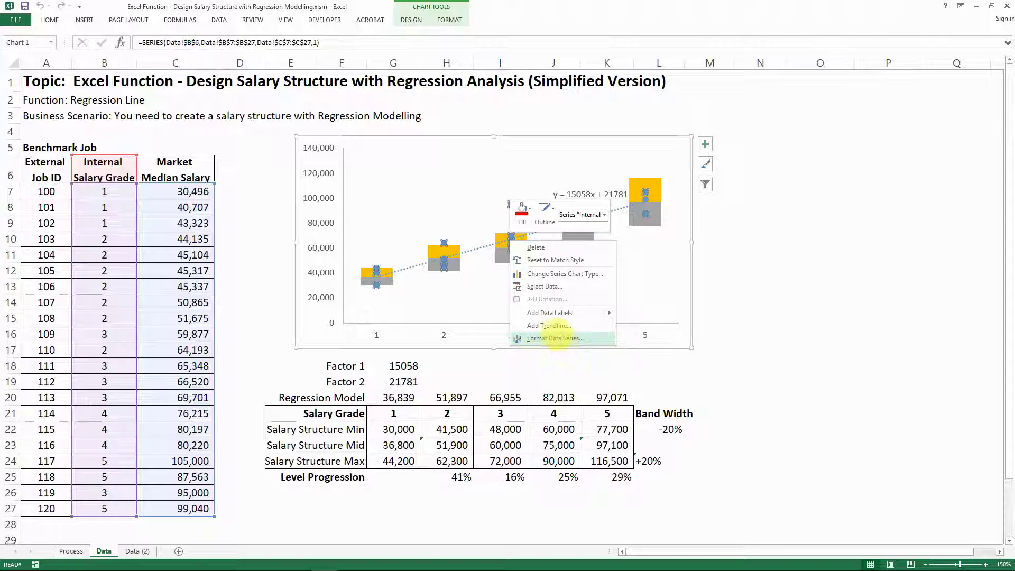
pyautogui.click(549, 326)
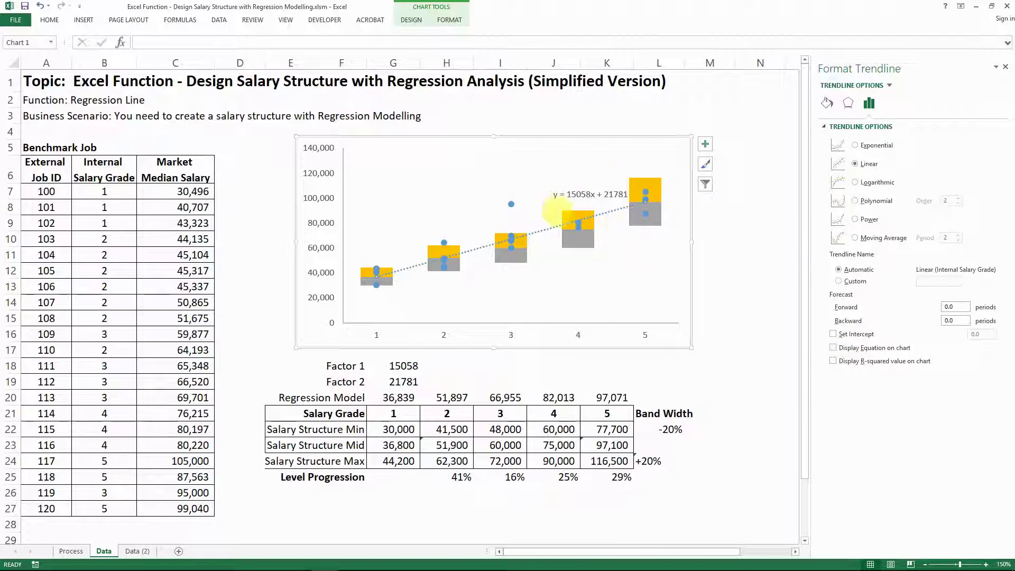
pyautogui.click(714, 302)
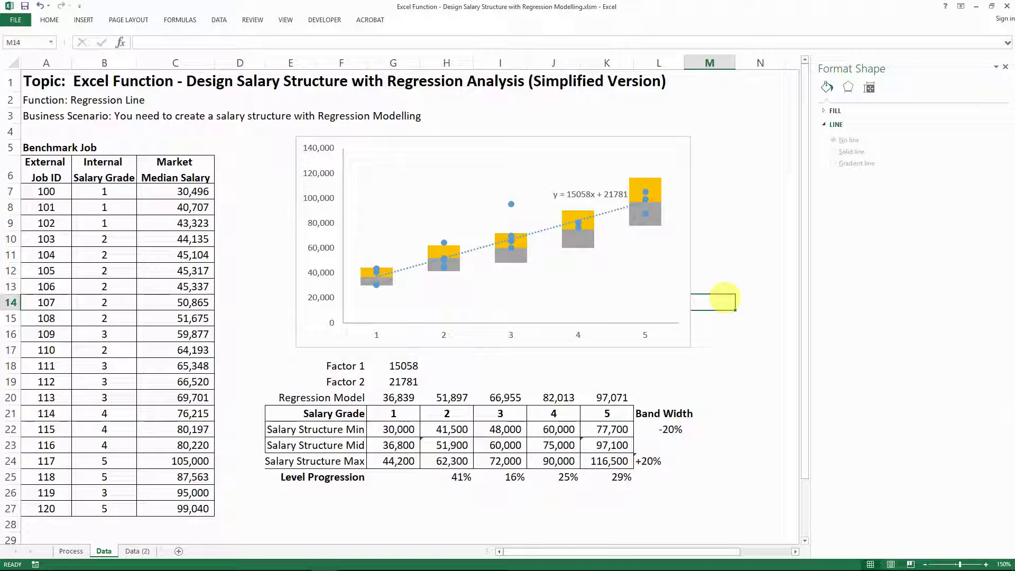
# - Check Factor 1 (15058), Factor 2 (21781) and the references in G20's formula, leaving it unchanged
pyautogui.click(403, 366)
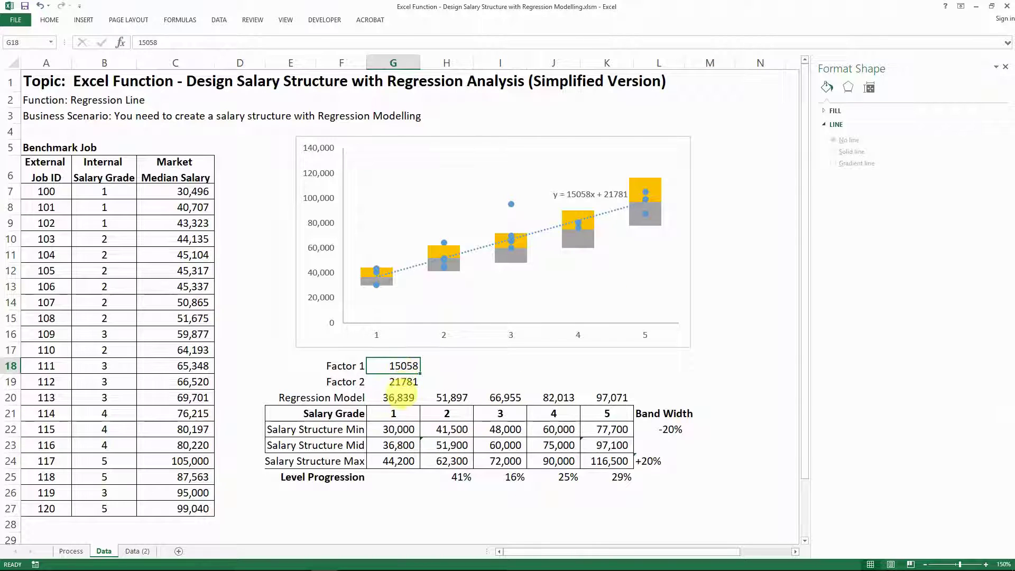
pyautogui.click(402, 382)
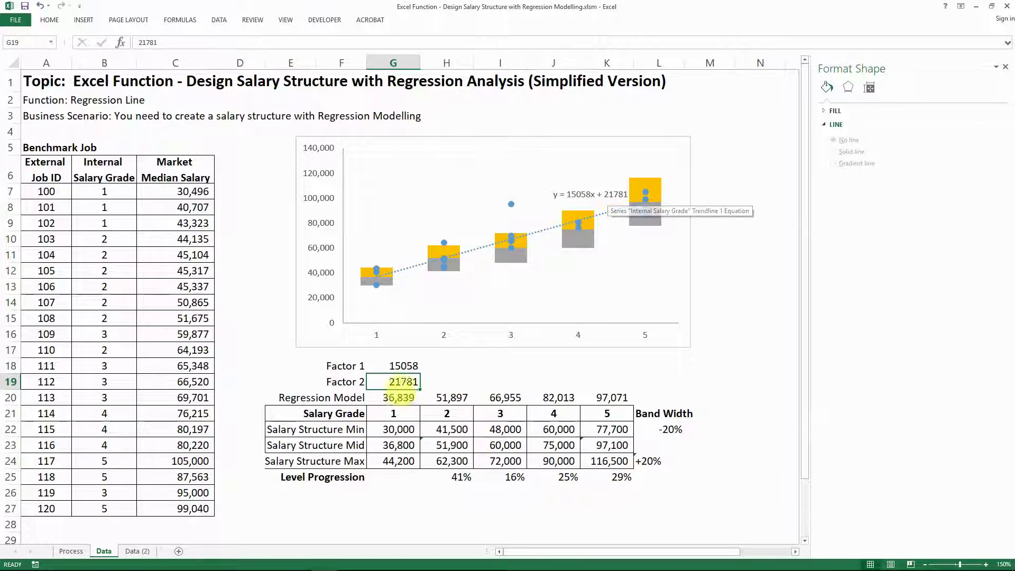
pyautogui.click(398, 397)
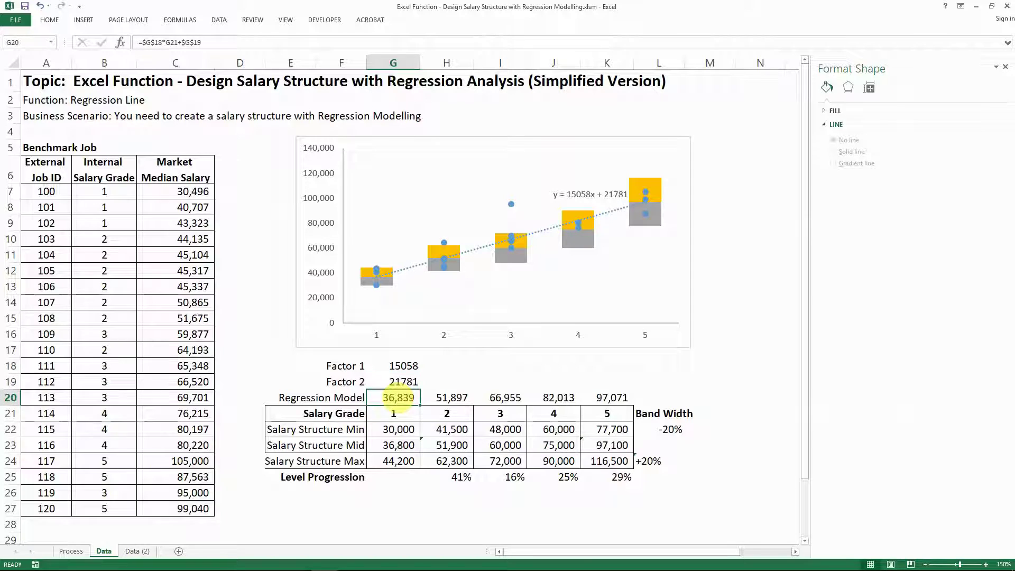
pyautogui.doubleClick(398, 397)
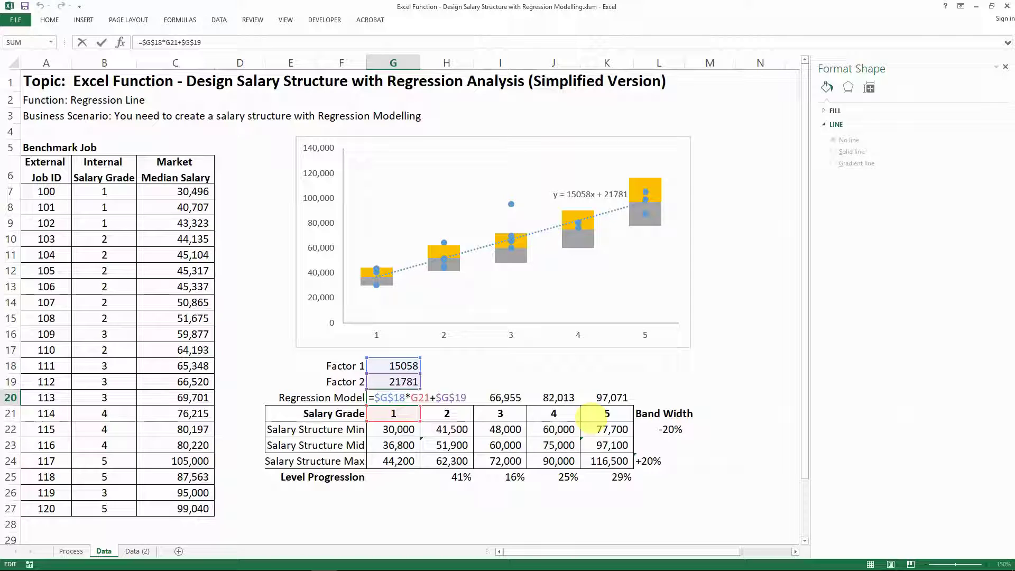
pyautogui.press('Escape')
# - Delete the y = 15058x + 21781 equation label and the dotted linear trendline
pyautogui.click(543, 232)
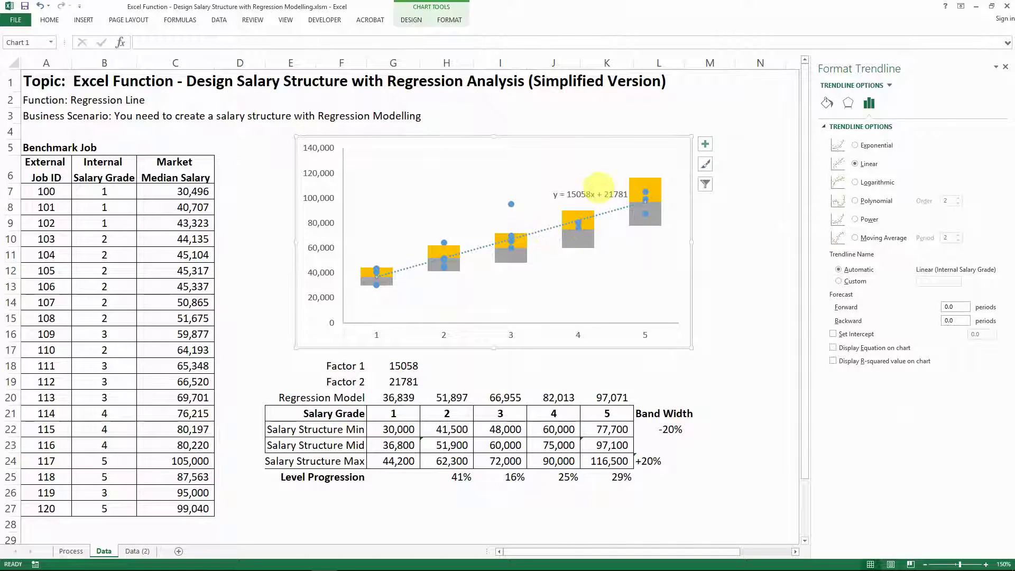
pyautogui.click(601, 190)
pyautogui.press('Delete')
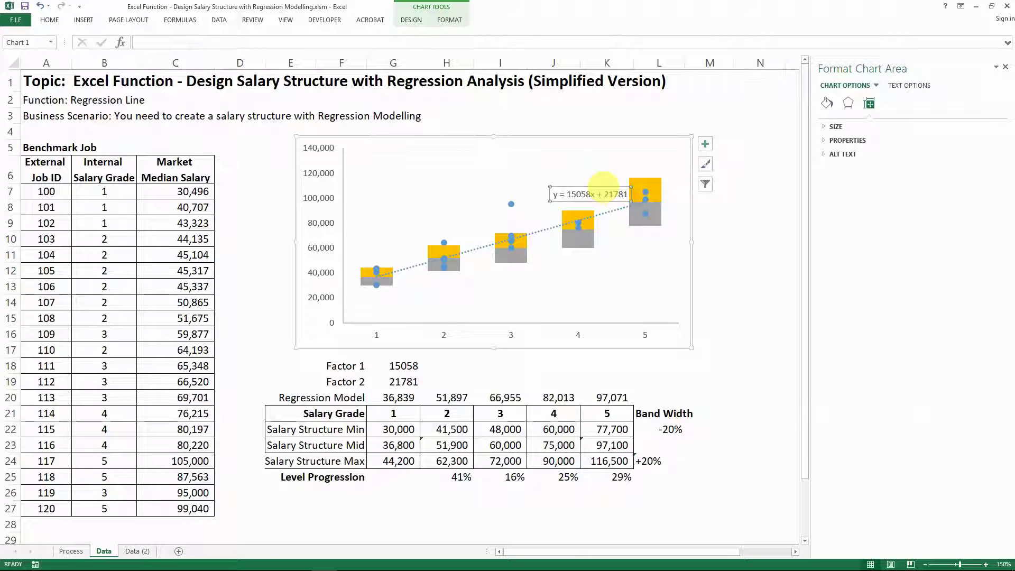
pyautogui.click(597, 215)
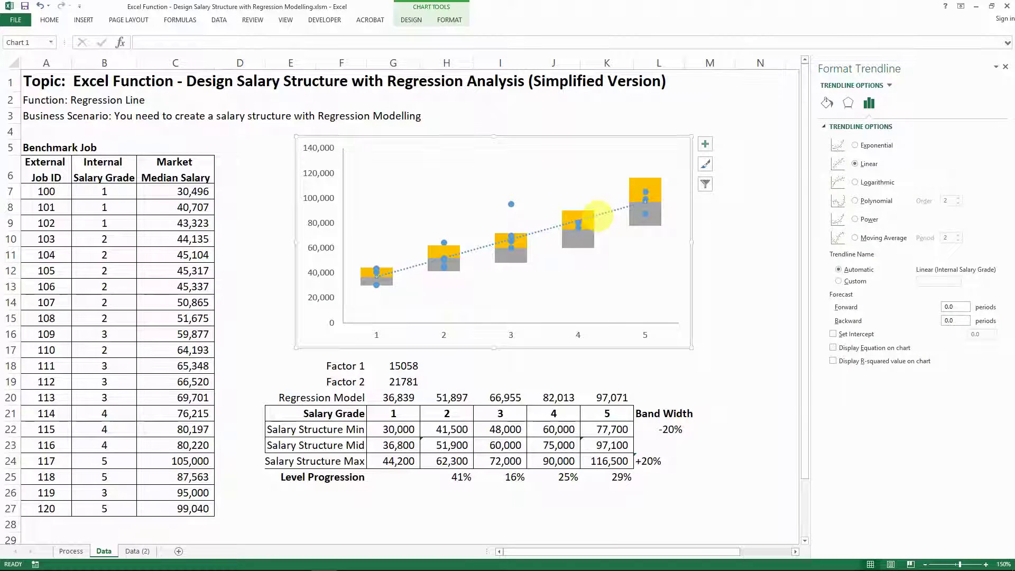
pyautogui.press('Delete')
pyautogui.click(721, 259)
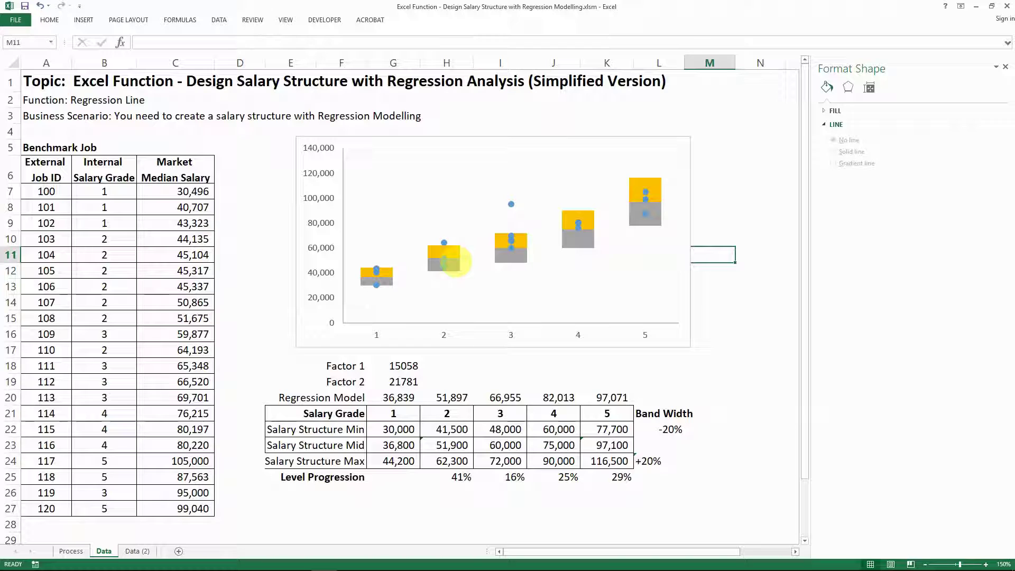
# - Add an exponential trendline to the Internal Salary Grade data points
pyautogui.click(578, 225)
pyautogui.rightClick(578, 225)
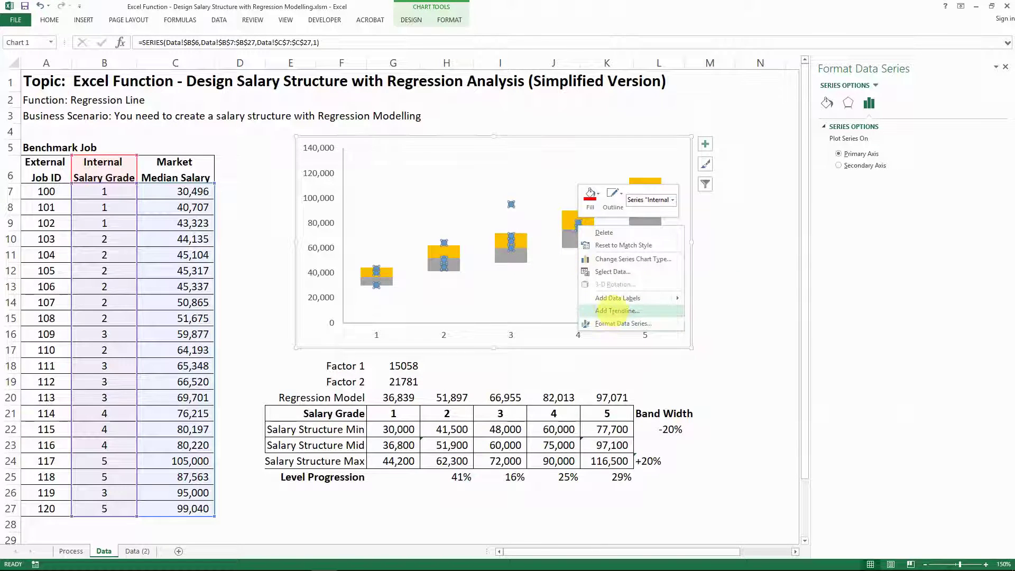
pyautogui.click(615, 311)
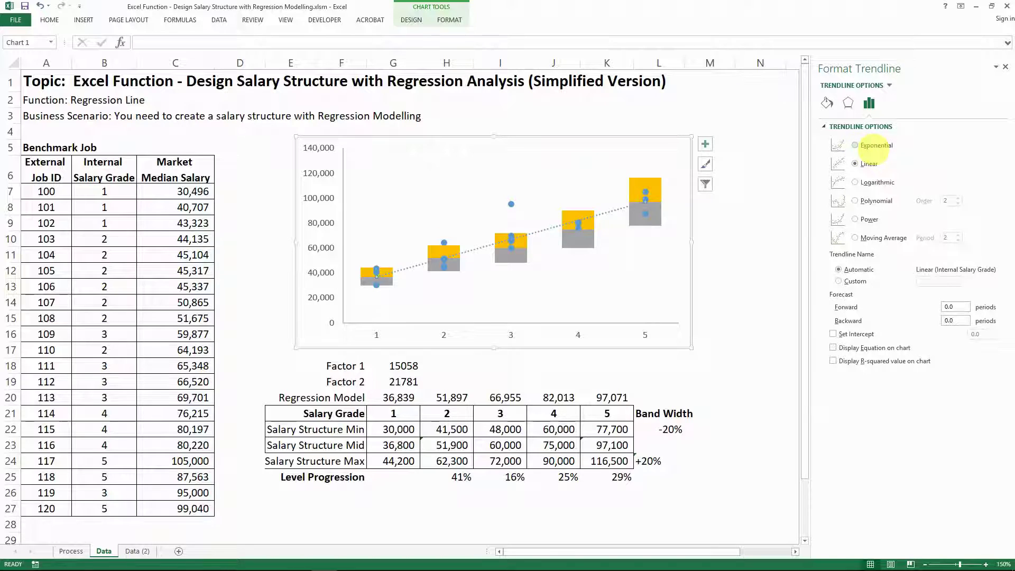
pyautogui.click(856, 146)
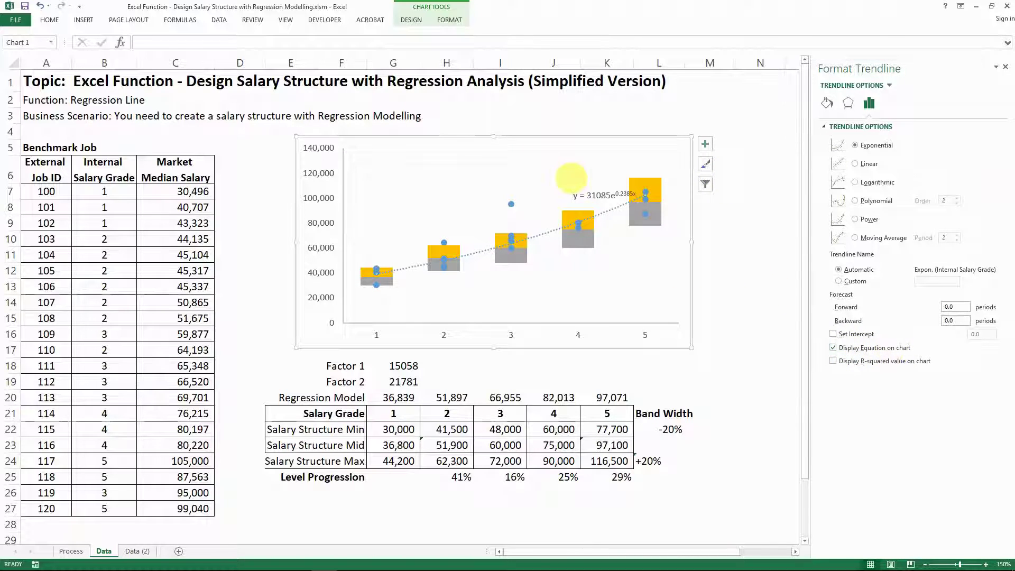
# - Move the y = 31085e^0.2385x equation label up and to the left
pyautogui.click(608, 191)
pyautogui.moveTo(612, 186); pyautogui.dragTo(584, 175)
pyautogui.press('Escape')
pyautogui.press('Escape')
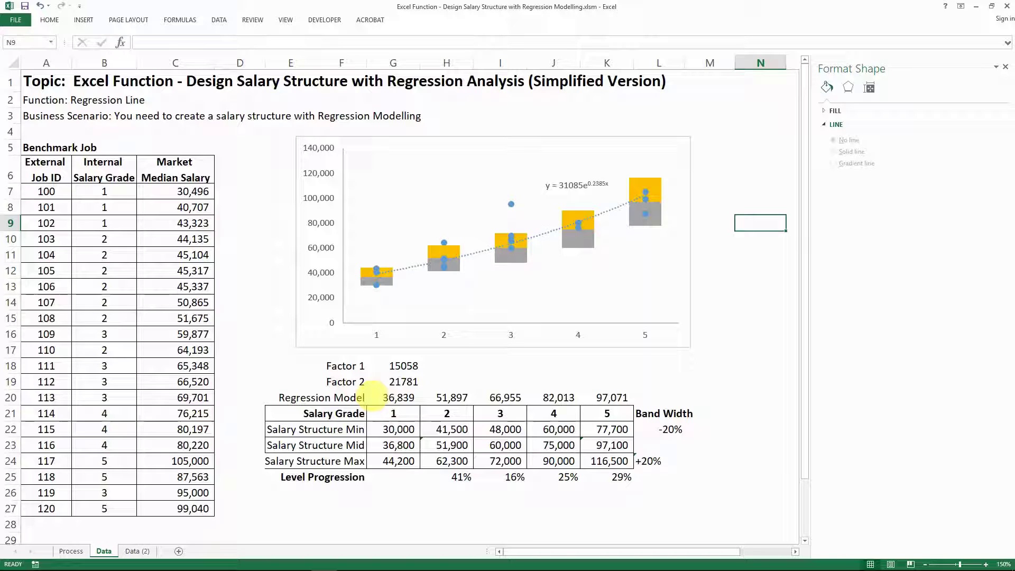
# - Enter 31085 in G18 as Factor 1 and 0.2385 in G19 as Factor 2
pyautogui.click(400, 365)
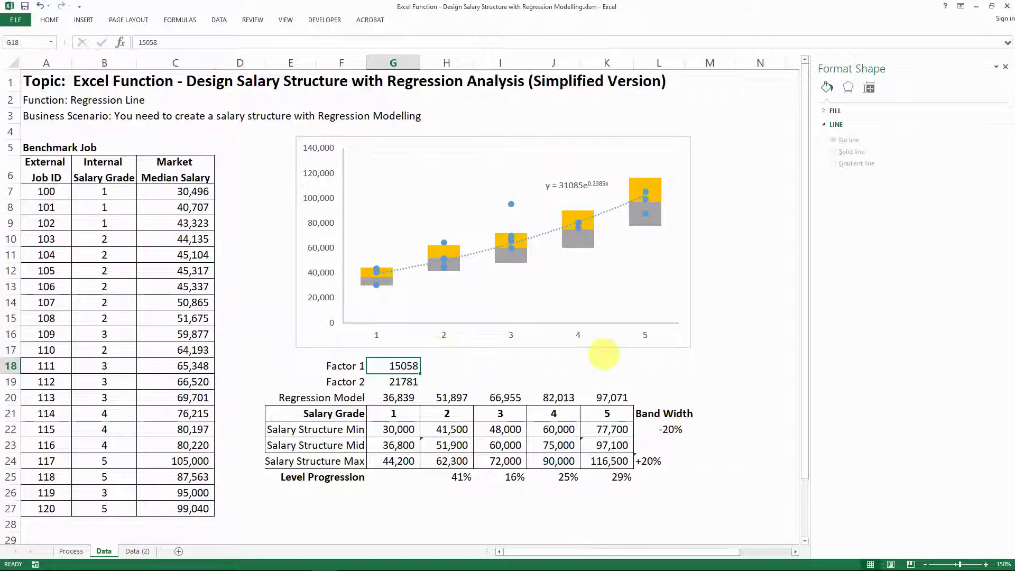
pyautogui.write('310')
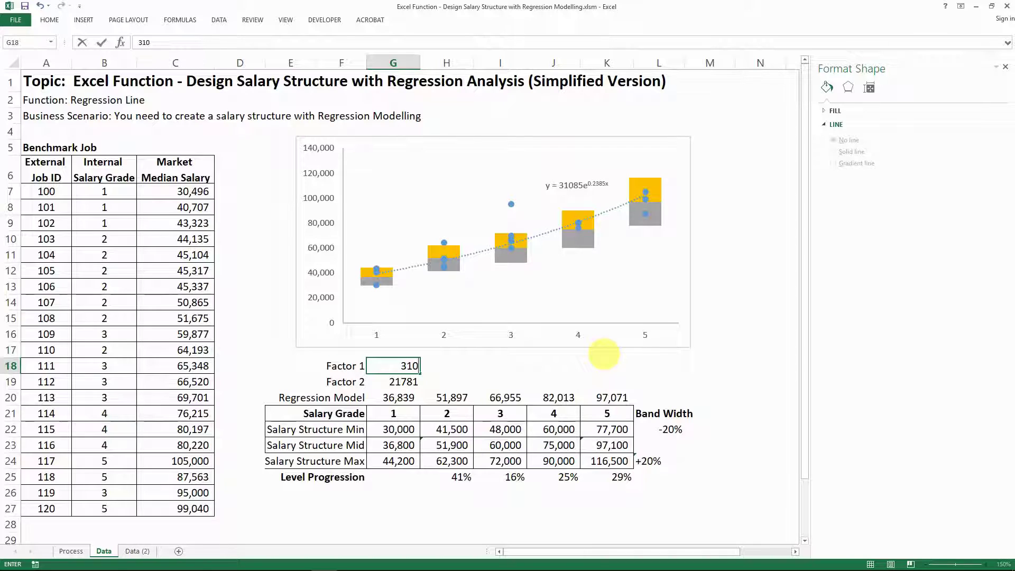
pyautogui.write('85')
pyautogui.hotkey('ctrl', 'Return')
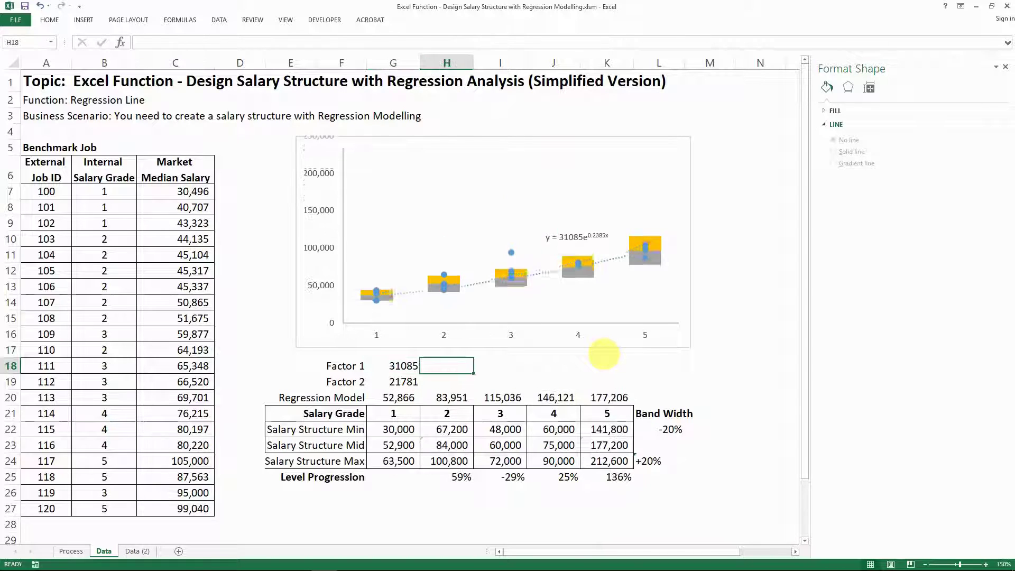
pyautogui.press('Down')
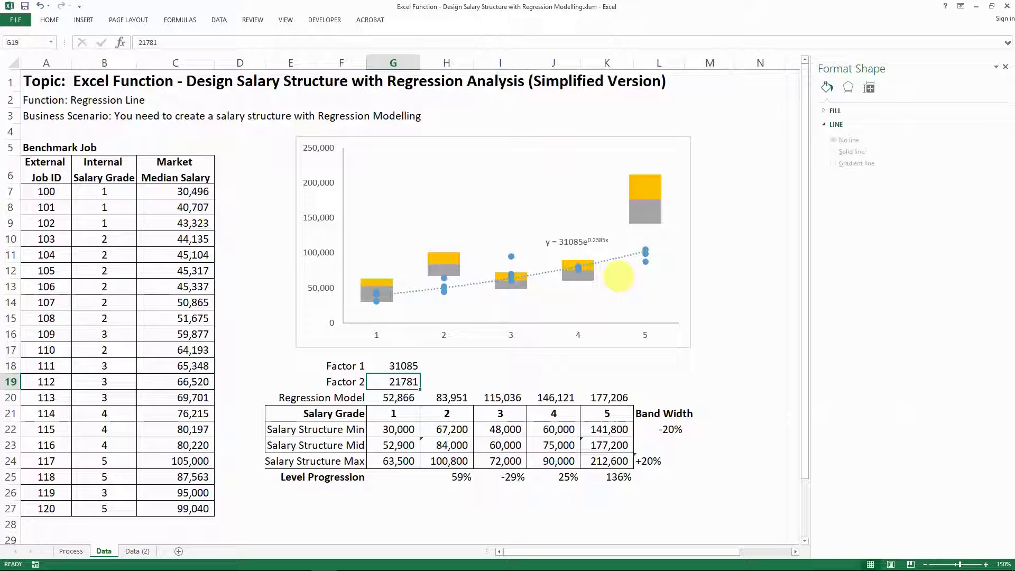
pyautogui.write('0.2385')
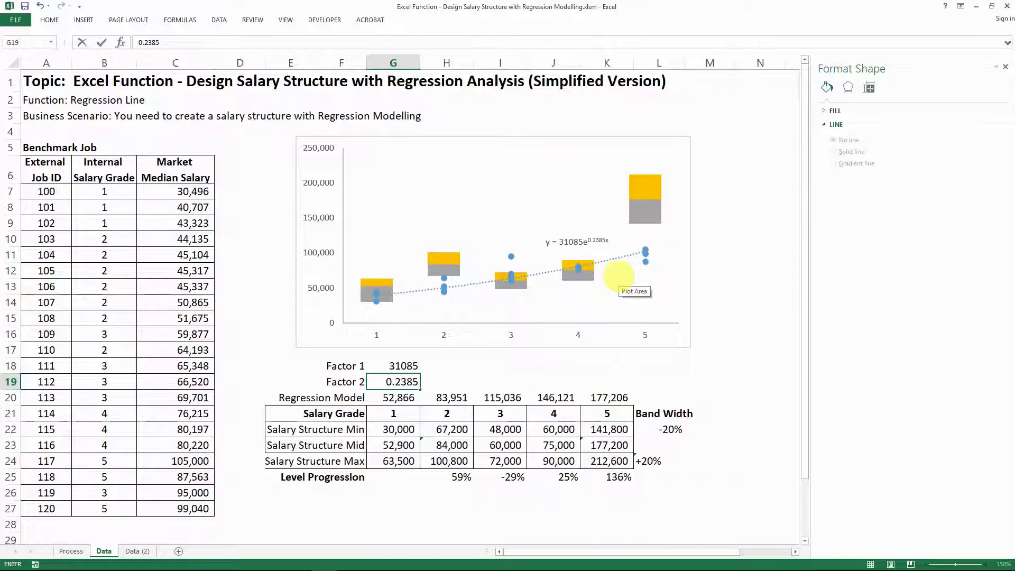
pyautogui.hotkey('ctrl', 'Return')
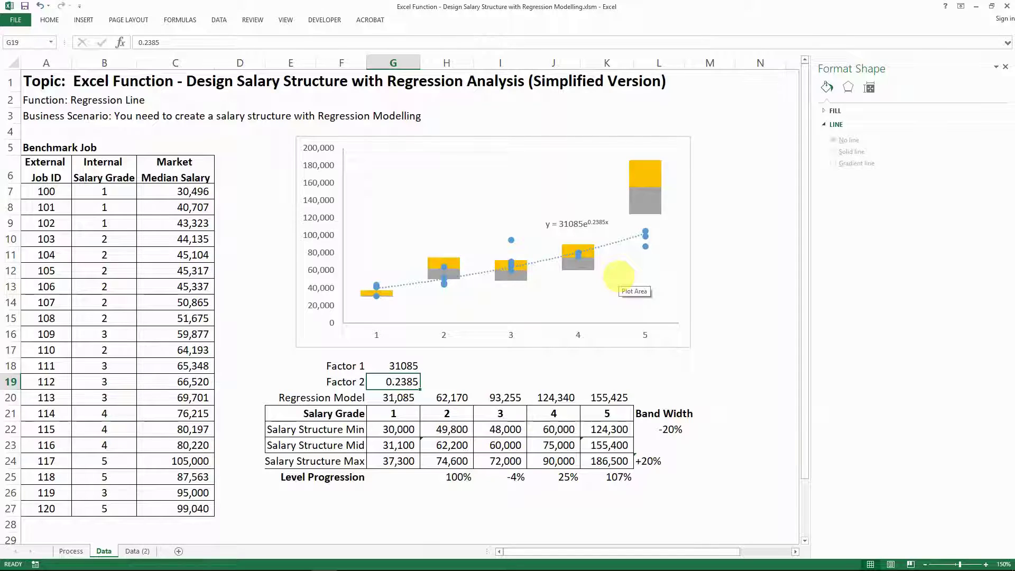
pyautogui.press('Down')
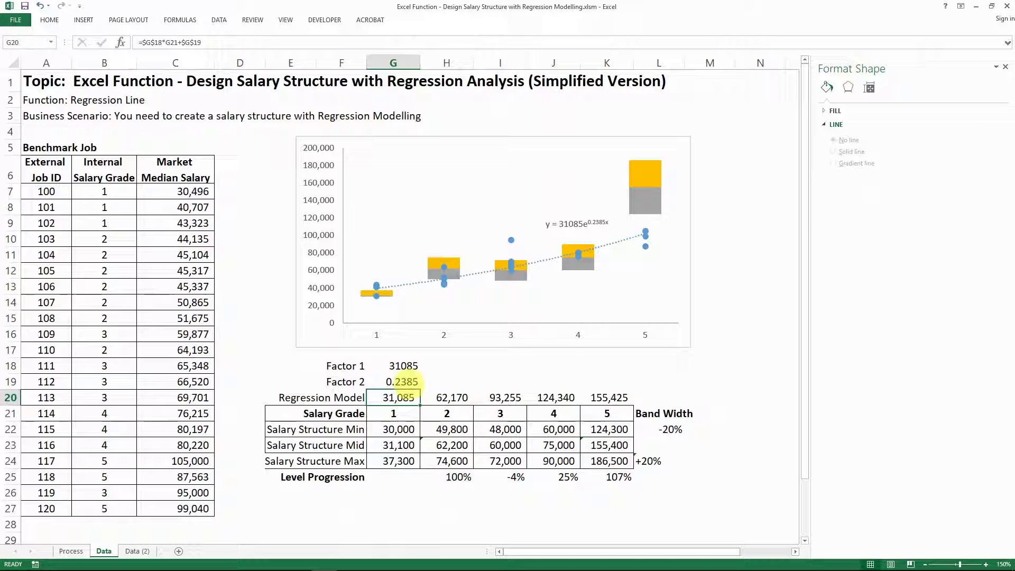
# - Replace G20's formula with =$G$18*EXP($G$19*G21), giving 39,458 for grade 1
pyautogui.doubleClick(402, 397)
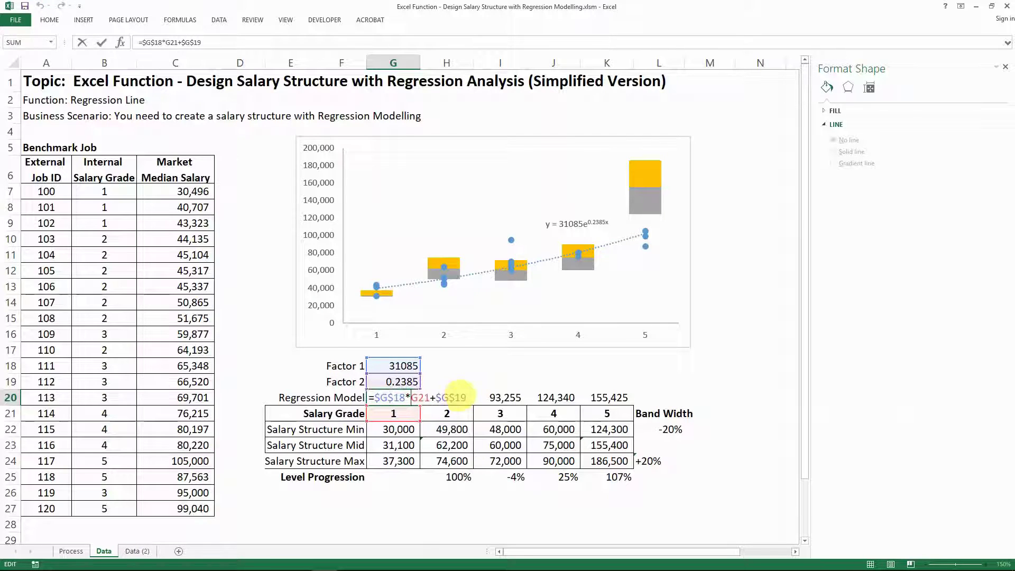
pyautogui.hotkey('ctrl', 'Return')
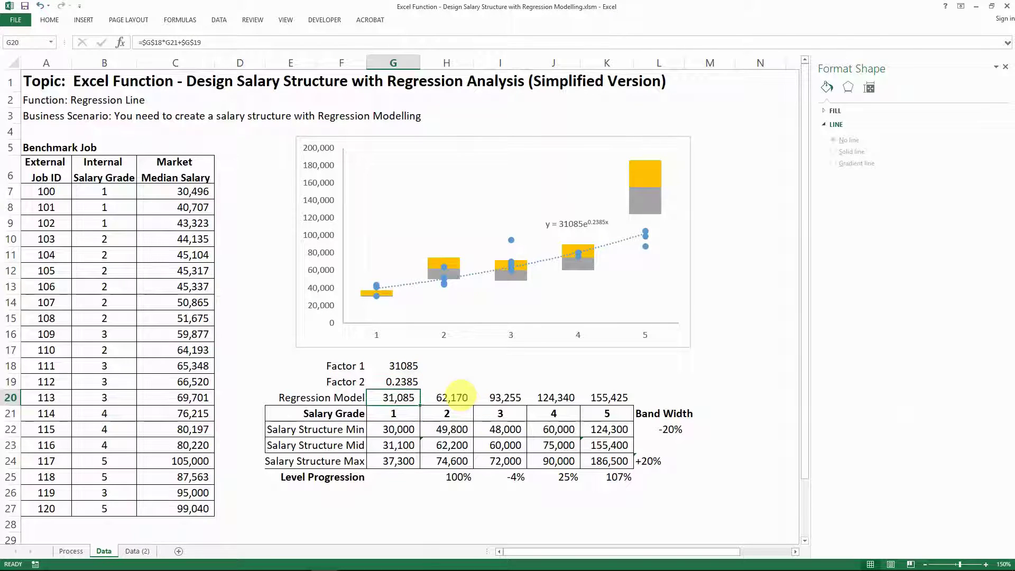
pyautogui.write('=')
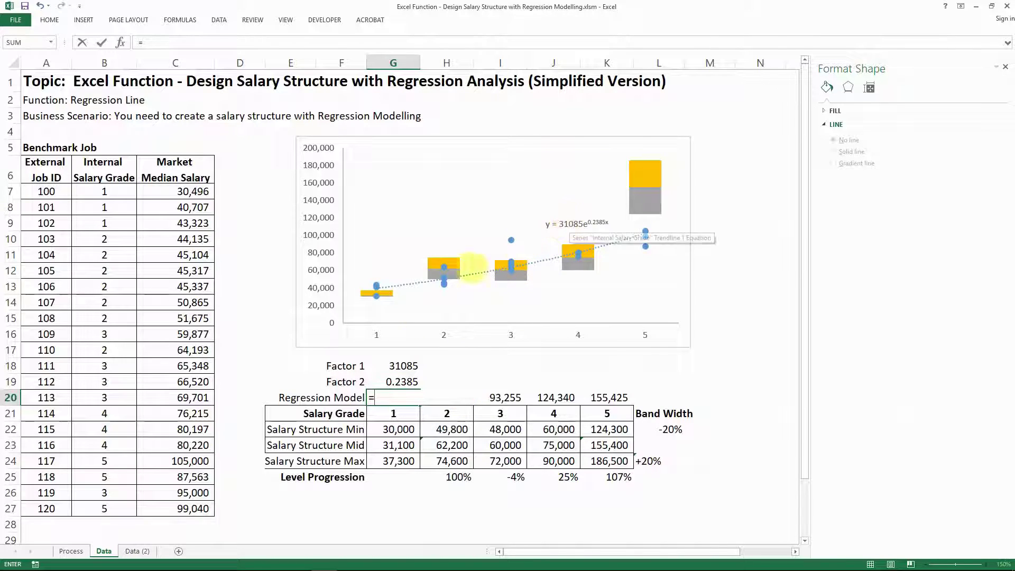
pyautogui.click(396, 364)
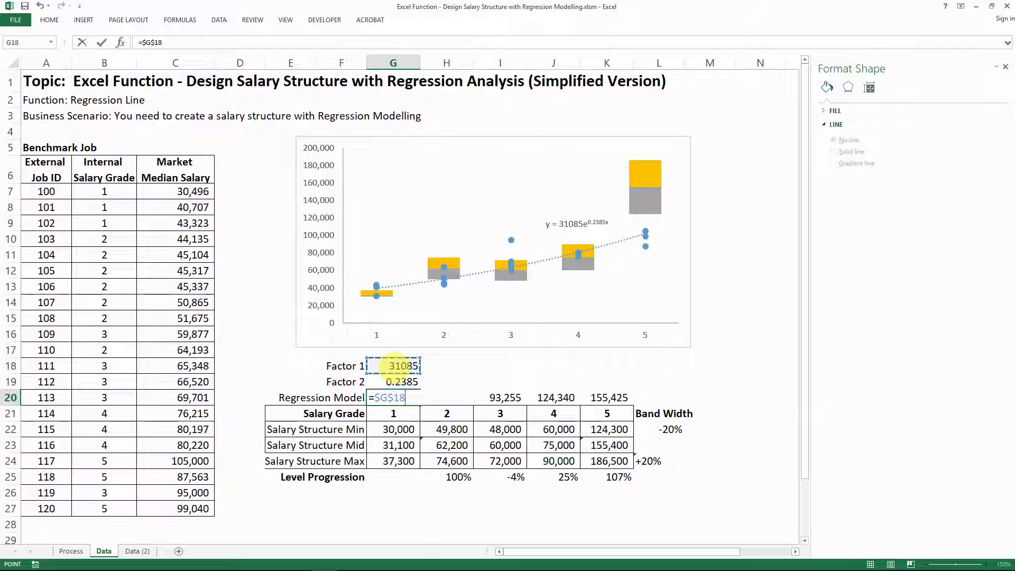
pyautogui.write('*')
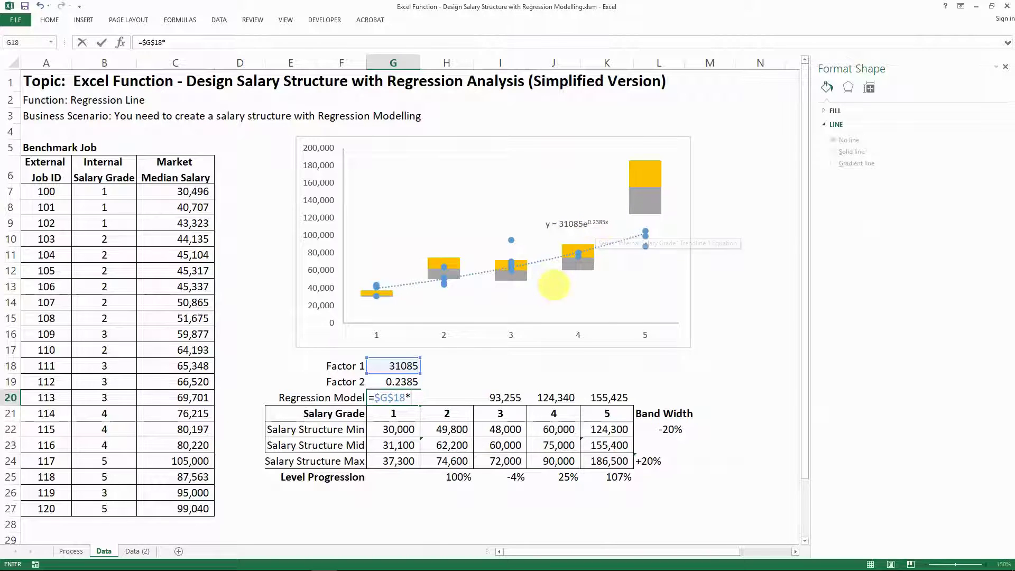
pyautogui.write('exp')
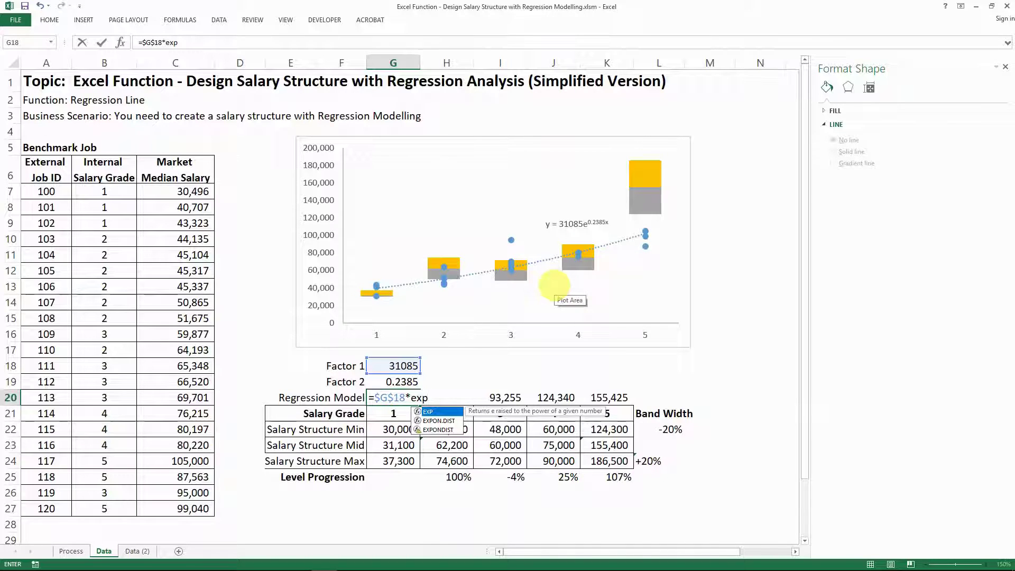
pyautogui.press('Tab')
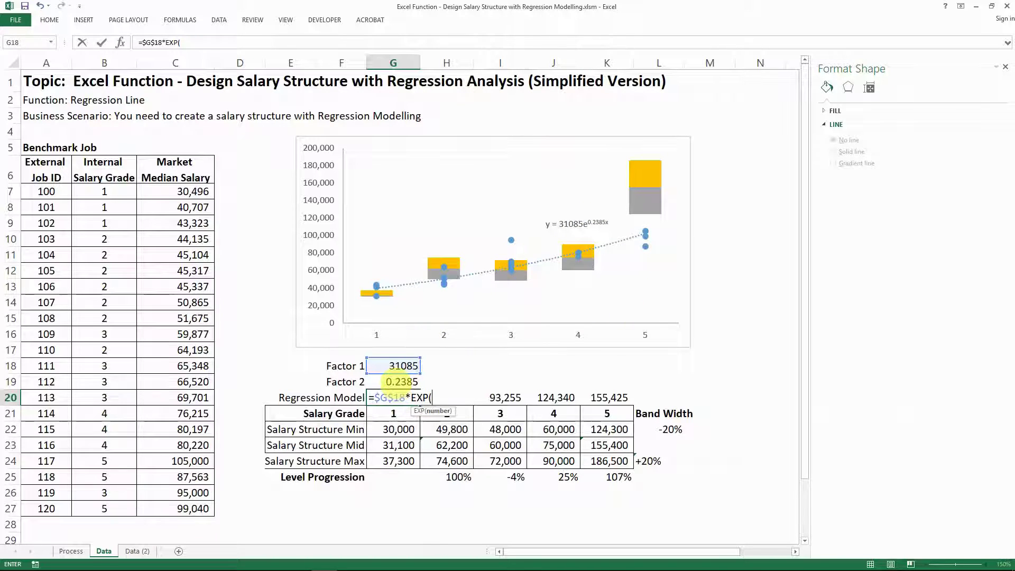
pyautogui.click(395, 384)
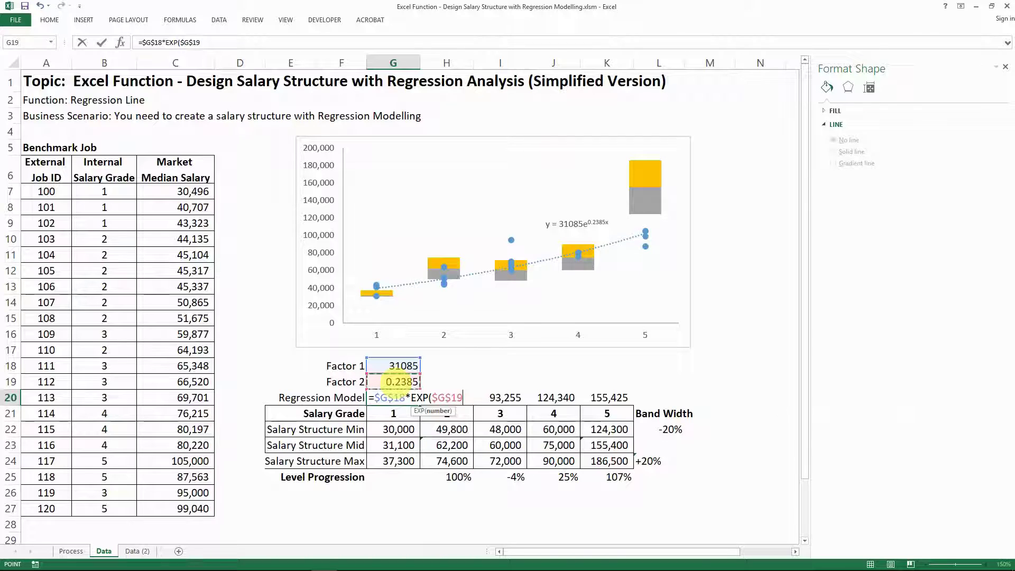
pyautogui.write('*')
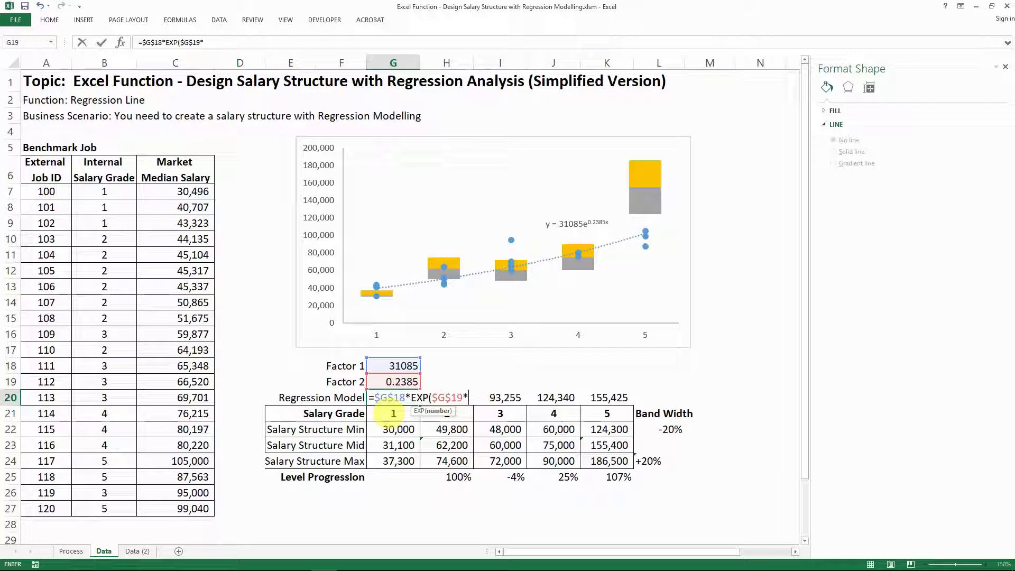
pyautogui.click(393, 413)
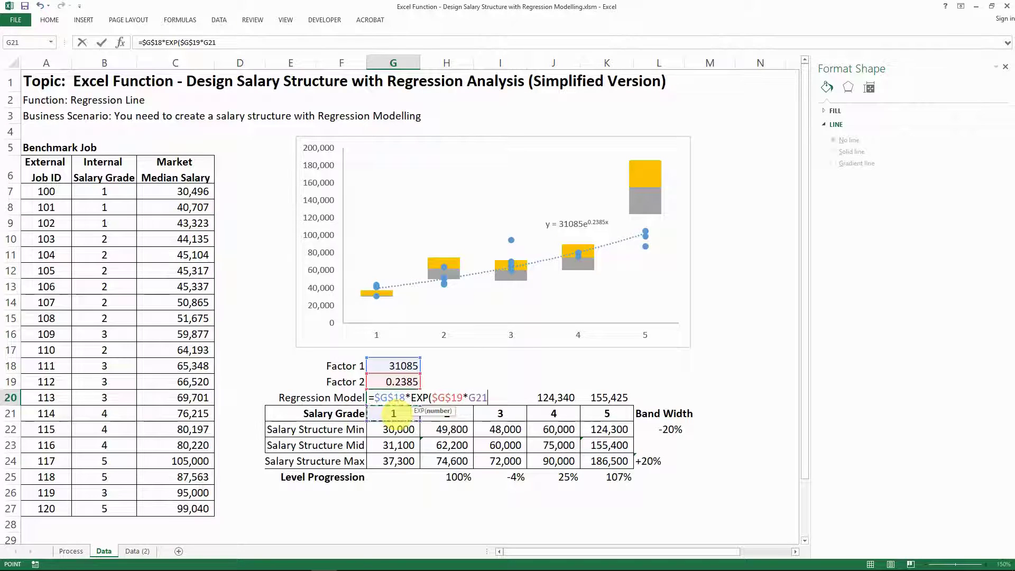
pyautogui.write(')')
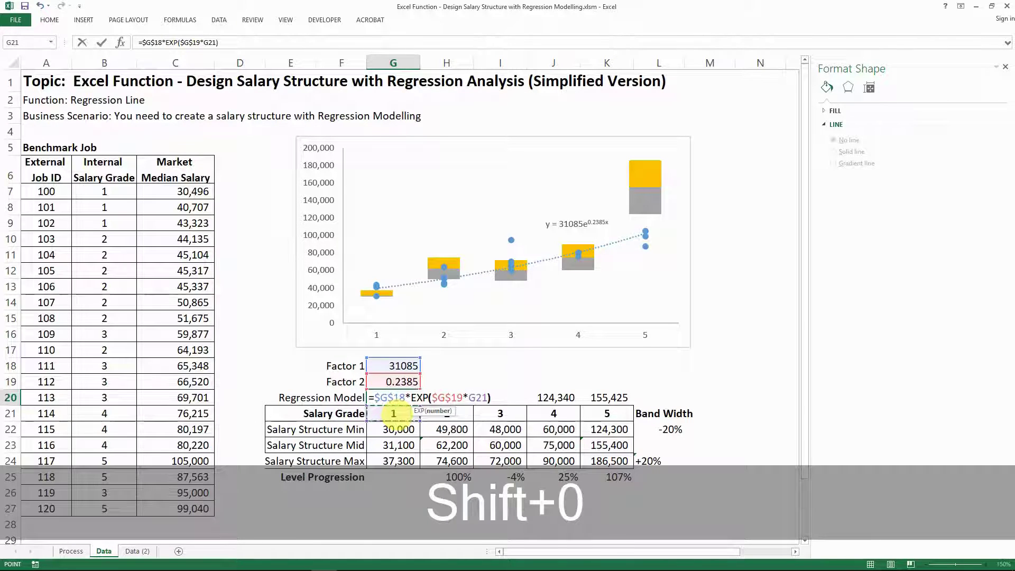
pyautogui.press('Return')
pyautogui.press('Up')
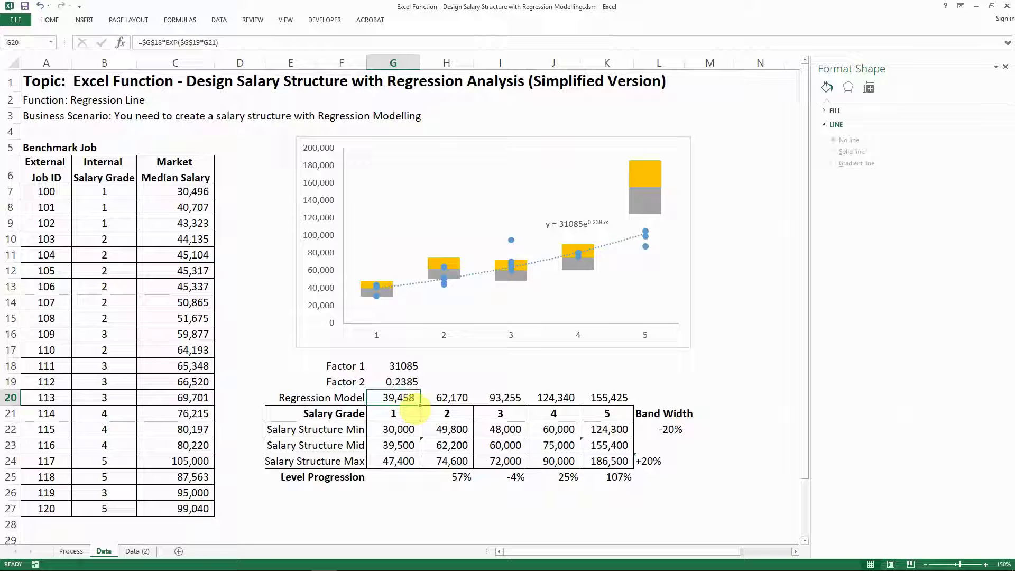
# - Fill G20's exponential formula right to K20 and check G23's MROUND midpoint formula
pyautogui.moveTo(418, 405); pyautogui.dragTo(629, 402)
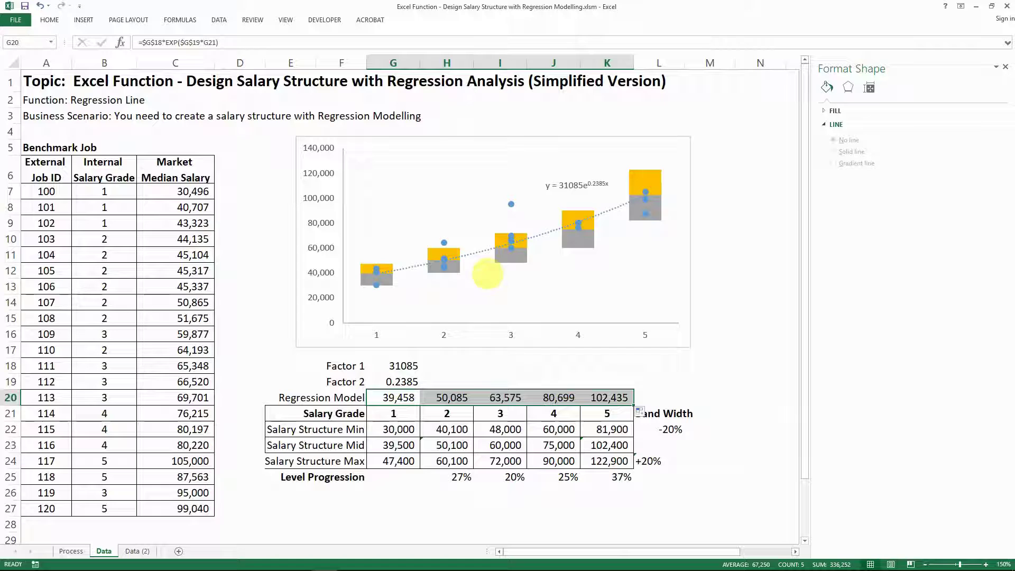
pyautogui.click(397, 445)
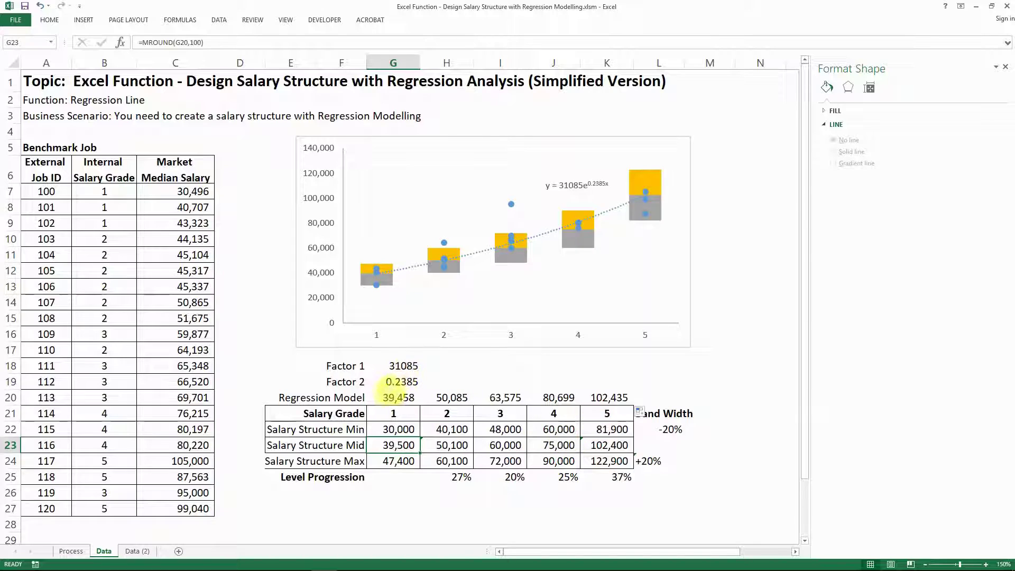
# - Show the colour-coded references of G20's =$G$18*EXP($G$19*G21) formula
pyautogui.click(394, 401)
pyautogui.doubleClick(392, 400)
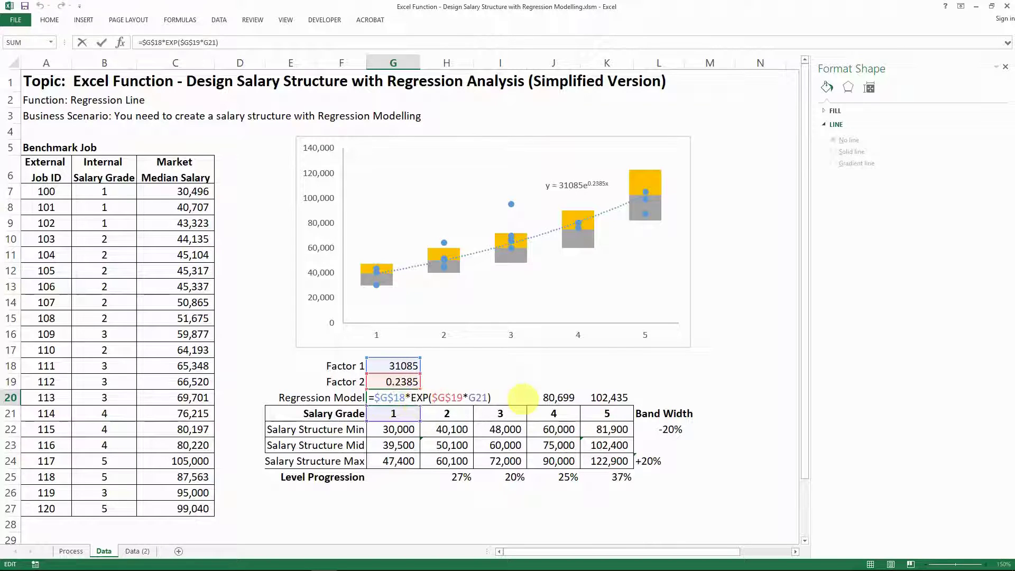